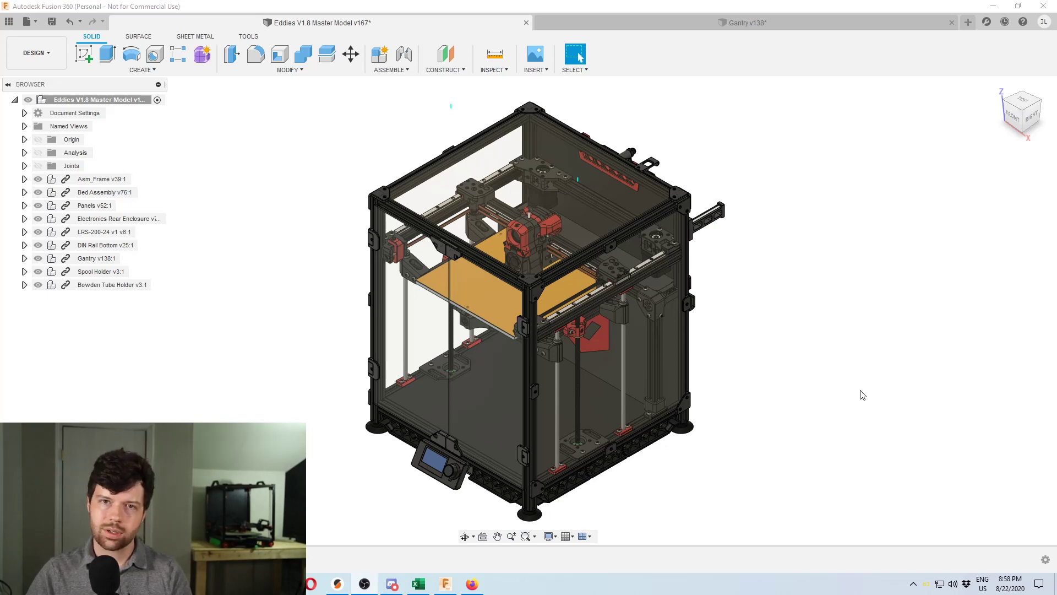
# Step: Show the Gantry v138 design from the top, rotated 90°, zoomed to fit the gantry
pyautogui.click(655, 34)
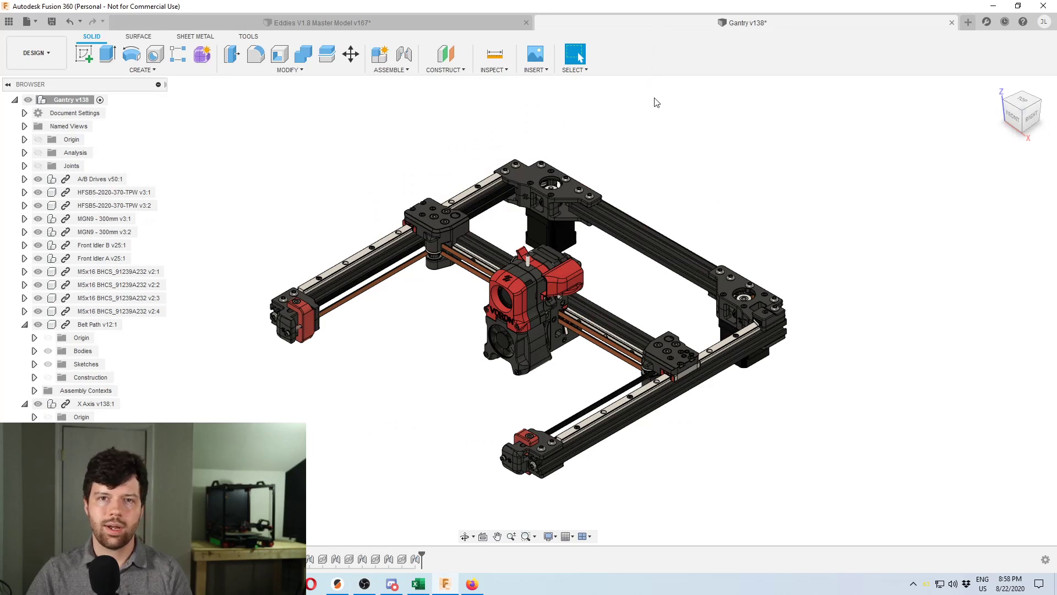
pyautogui.click(1023, 105)
pyautogui.click(1038, 86)
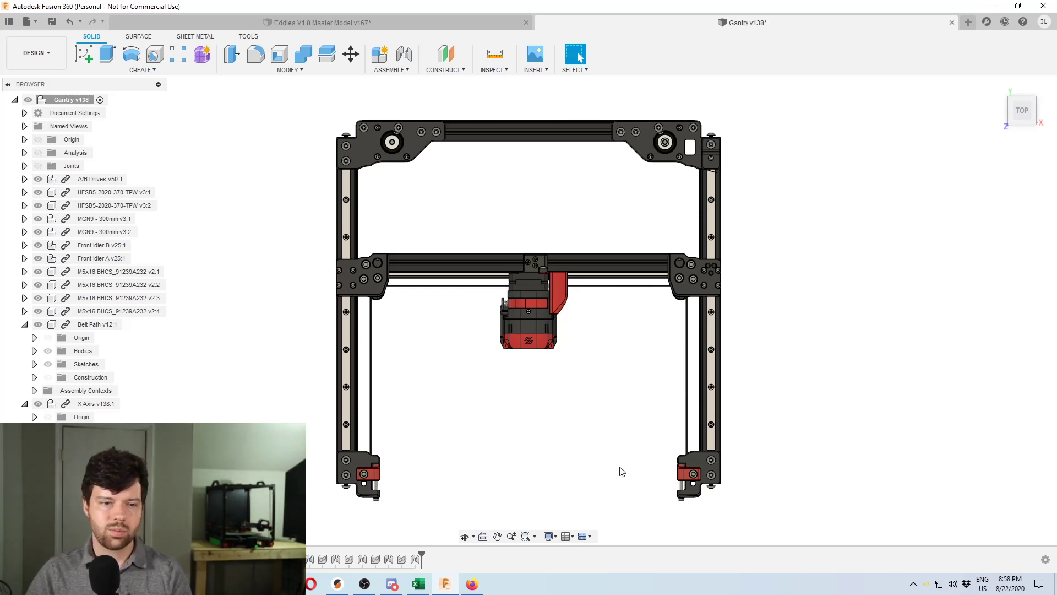
pyautogui.scroll(-2, 272, 451)
pyautogui.scroll(-1, 732, 176)
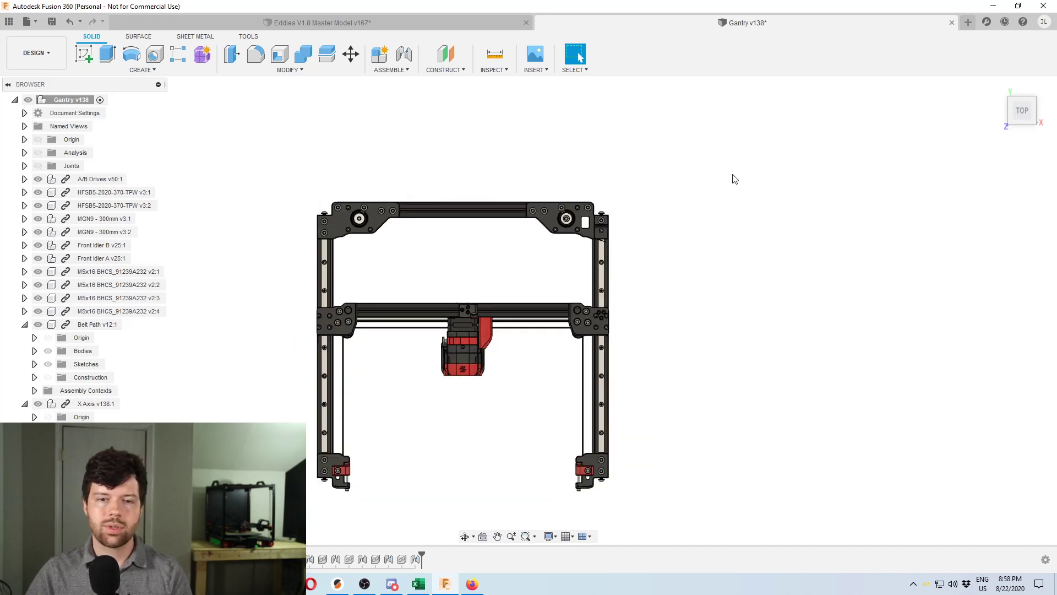
pyautogui.scroll(3, 370, 382)
pyautogui.scroll(1, 370, 382)
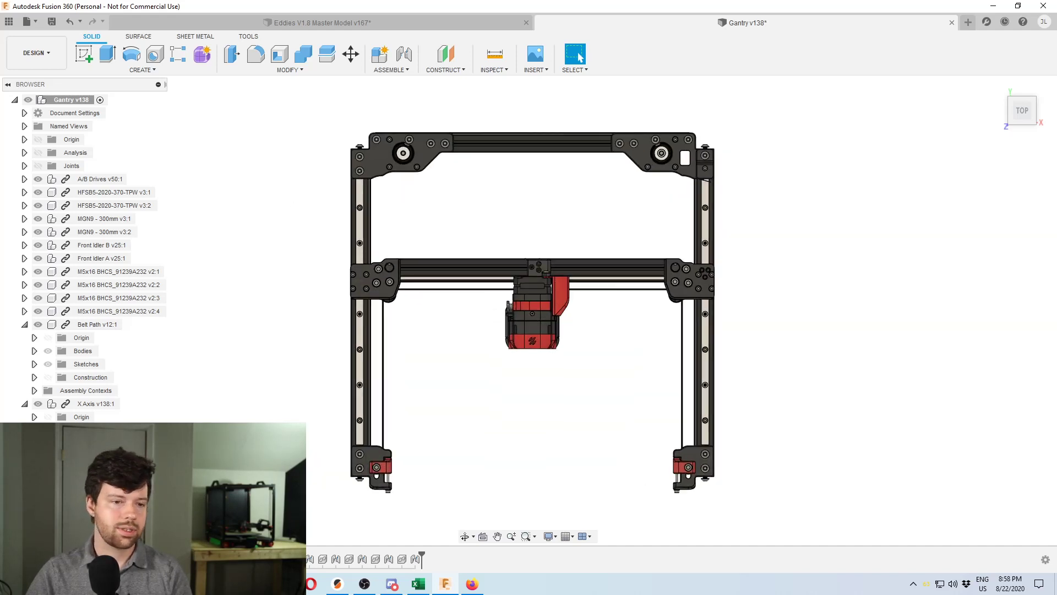
pyautogui.click(73, 405)
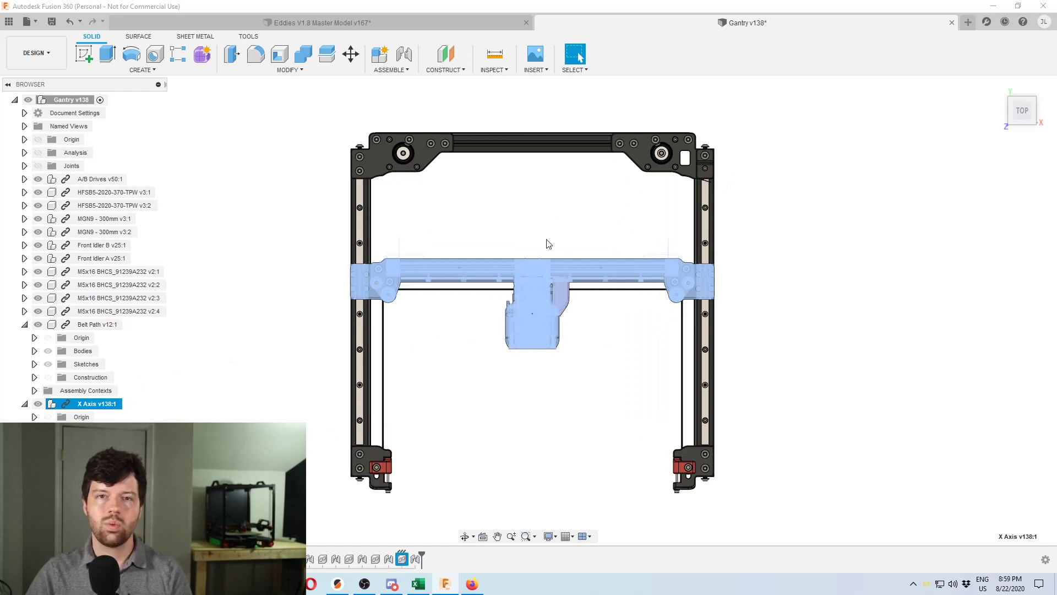
pyautogui.click(718, 304)
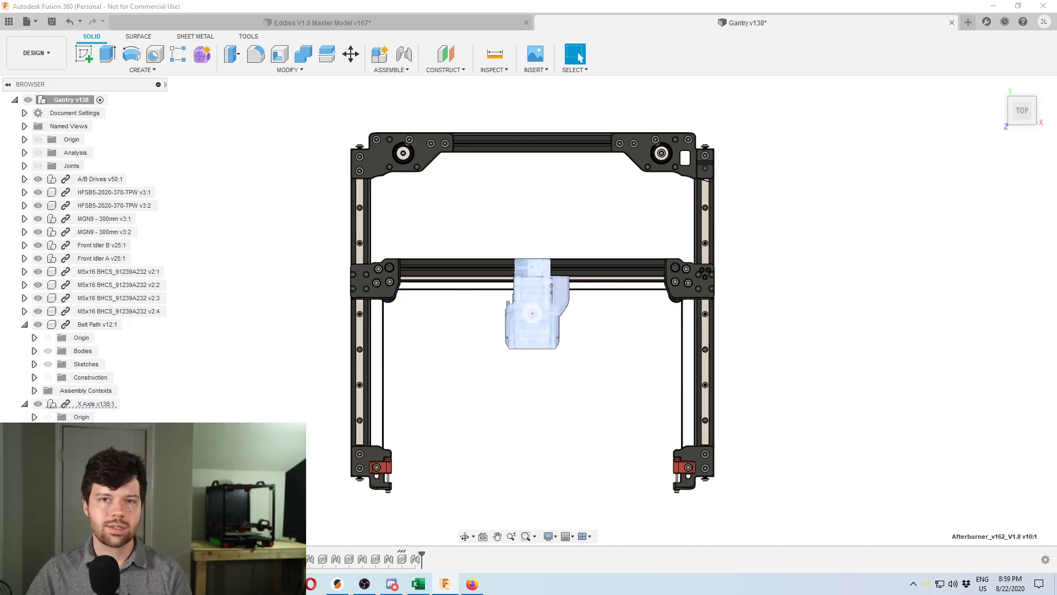
pyautogui.click(537, 325)
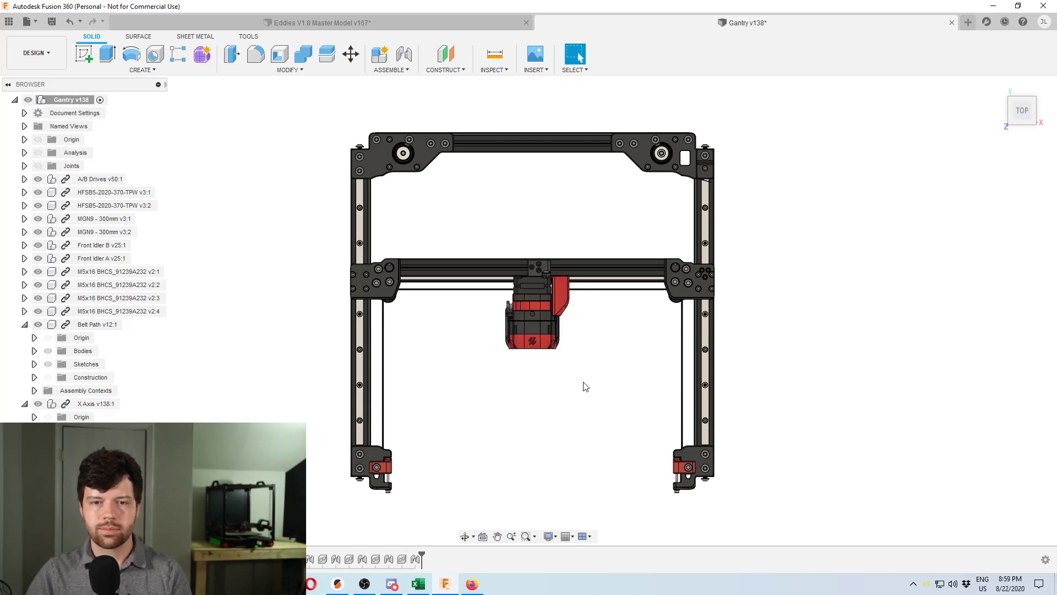
pyautogui.click(532, 320)
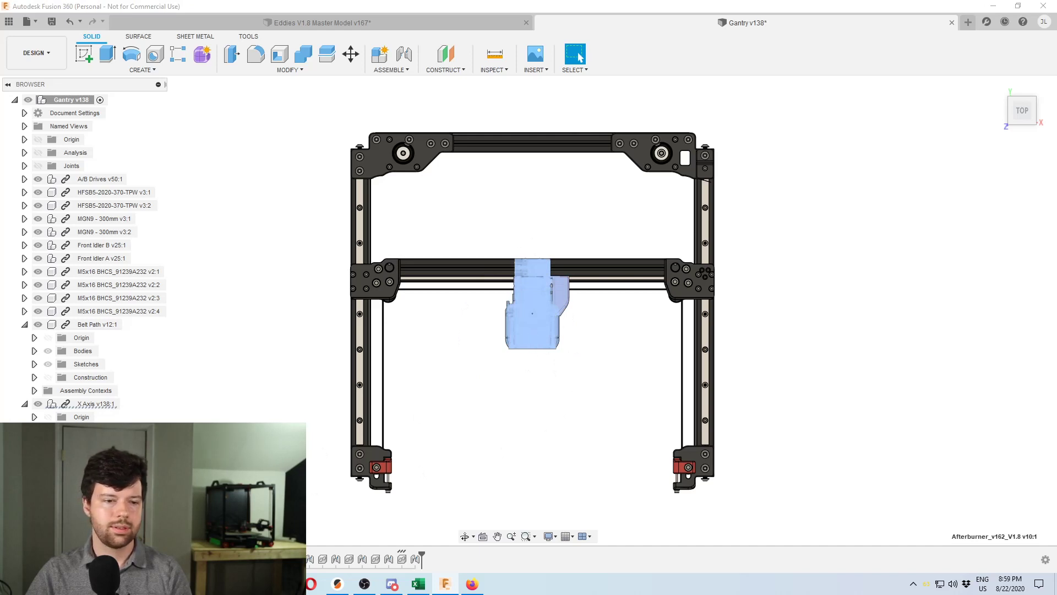
pyautogui.click(97, 404)
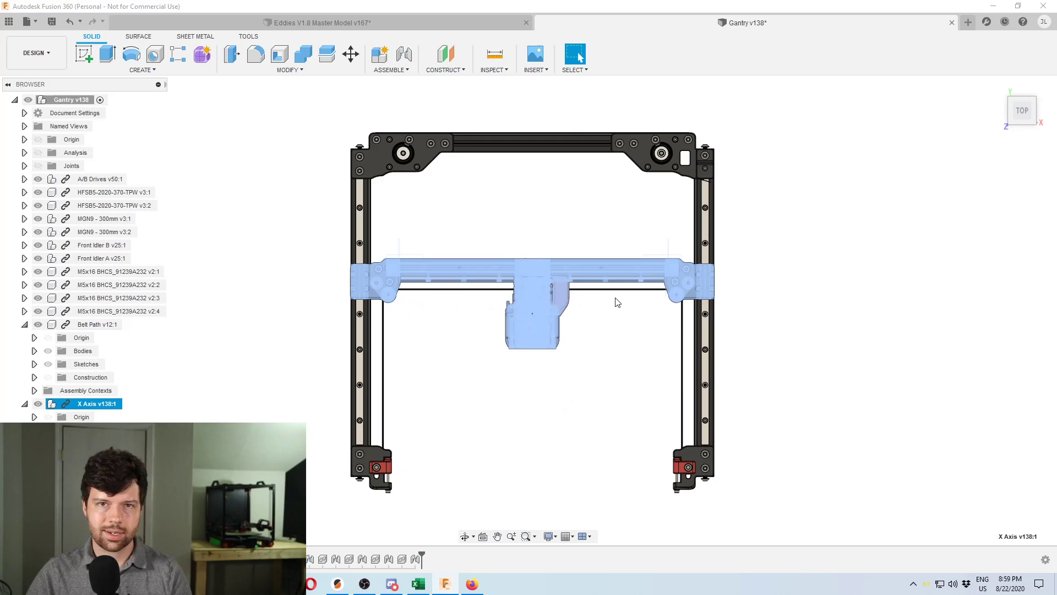
pyautogui.click(614, 350)
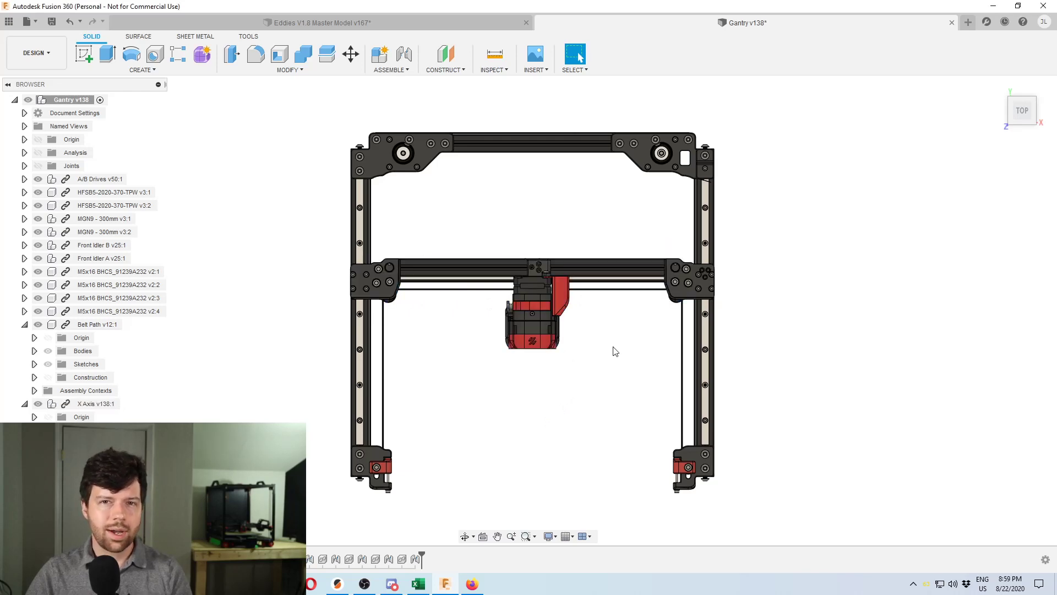
# Step: Bring up the Natural frequency article in Firefox and scroll to the ω0 = √(k/m) Overview formula
pyautogui.click(472, 583)
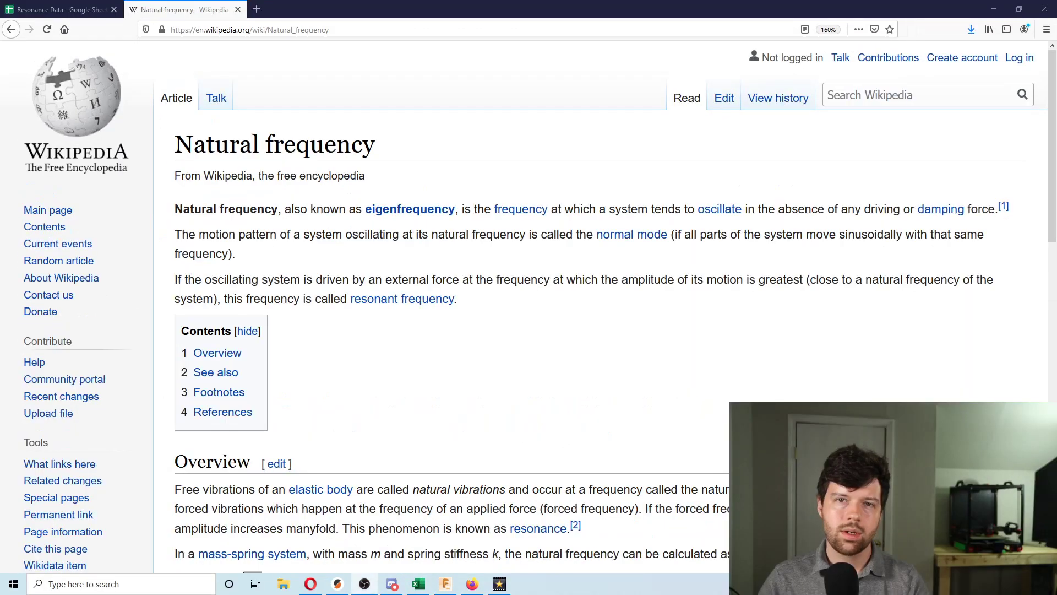
pyautogui.scroll(-3, 655, 291)
pyautogui.scroll(-2, 656, 291)
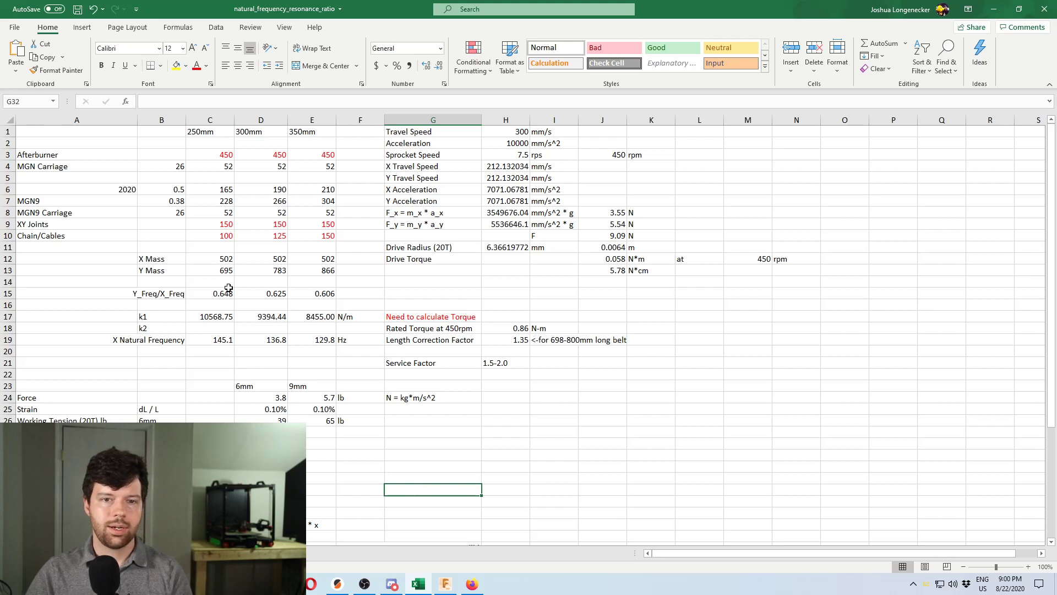
# Step: Highlight the mass table, then the 250mm/300mm/350mm headers C1:E1 and the Afterburner masses C3:E3
pyautogui.moveTo(104, 133); pyautogui.dragTo(331, 322)
pyautogui.click(347, 282)
pyautogui.moveTo(208, 135); pyautogui.dragTo(310, 137)
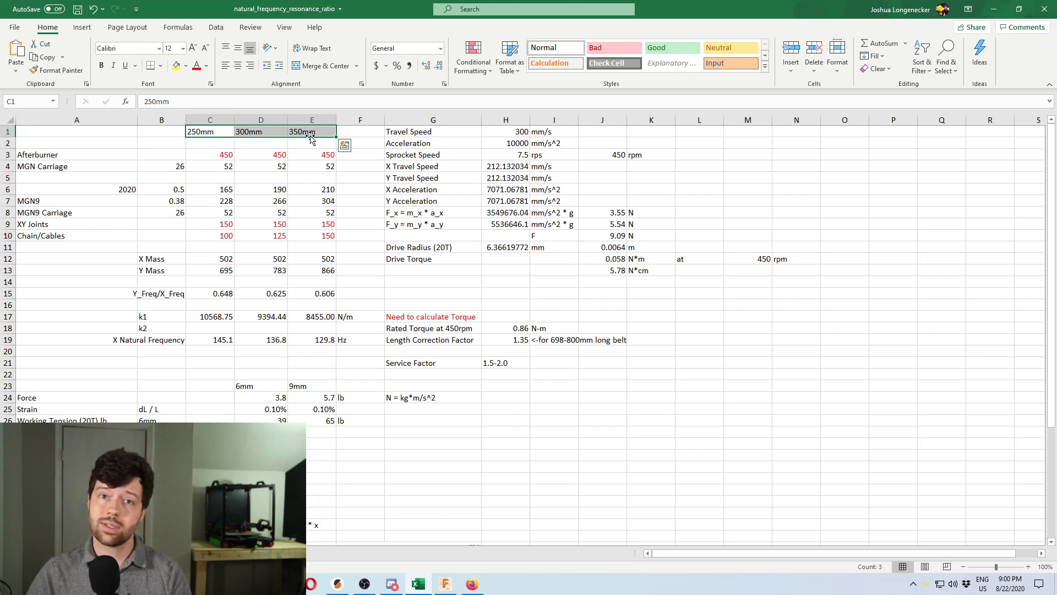
pyautogui.click(259, 132)
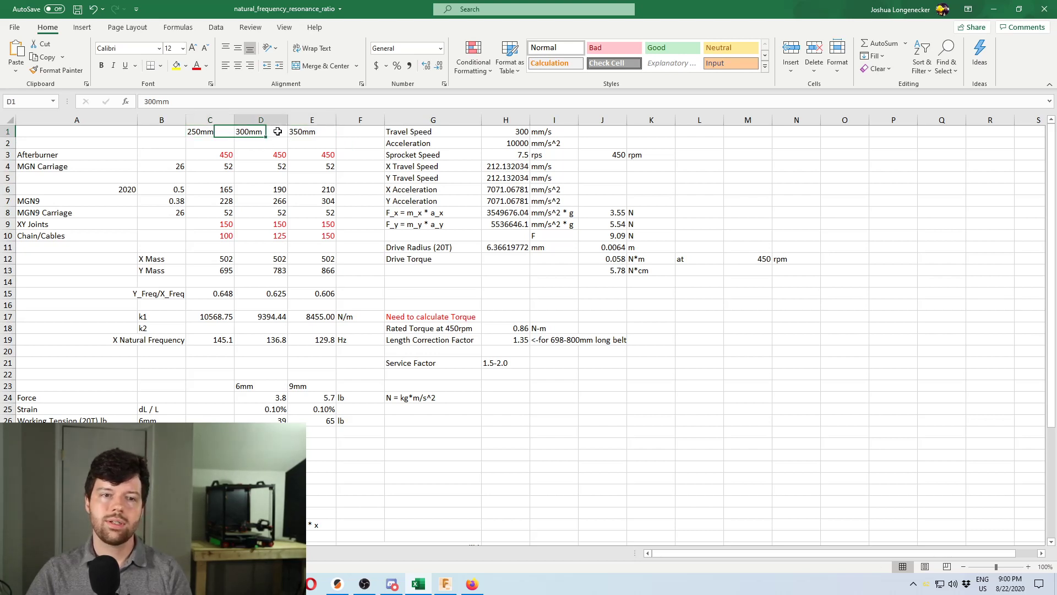
pyautogui.click(330, 132)
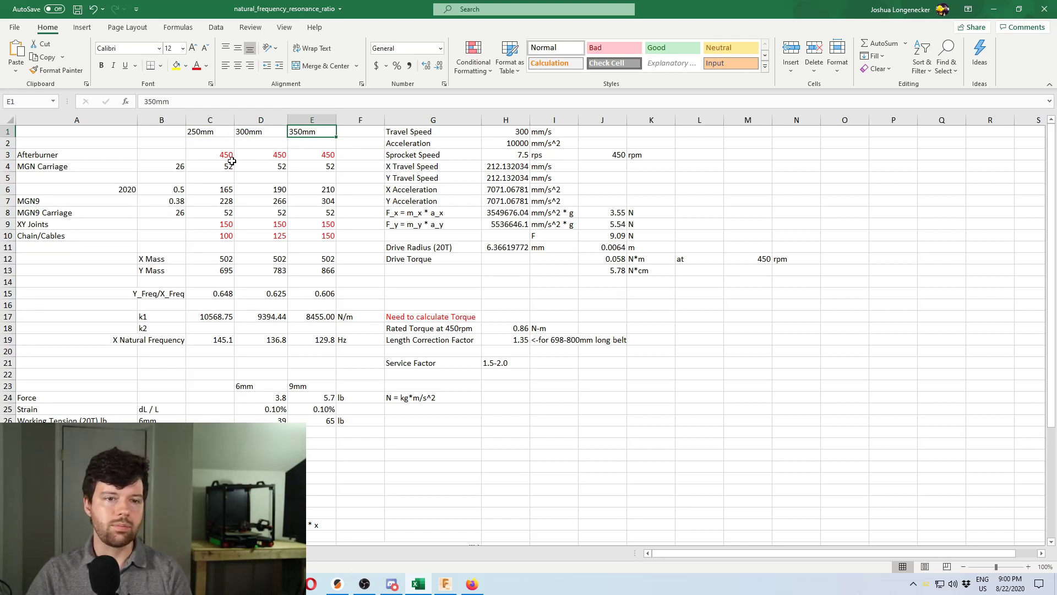
pyautogui.moveTo(198, 157); pyautogui.dragTo(300, 159)
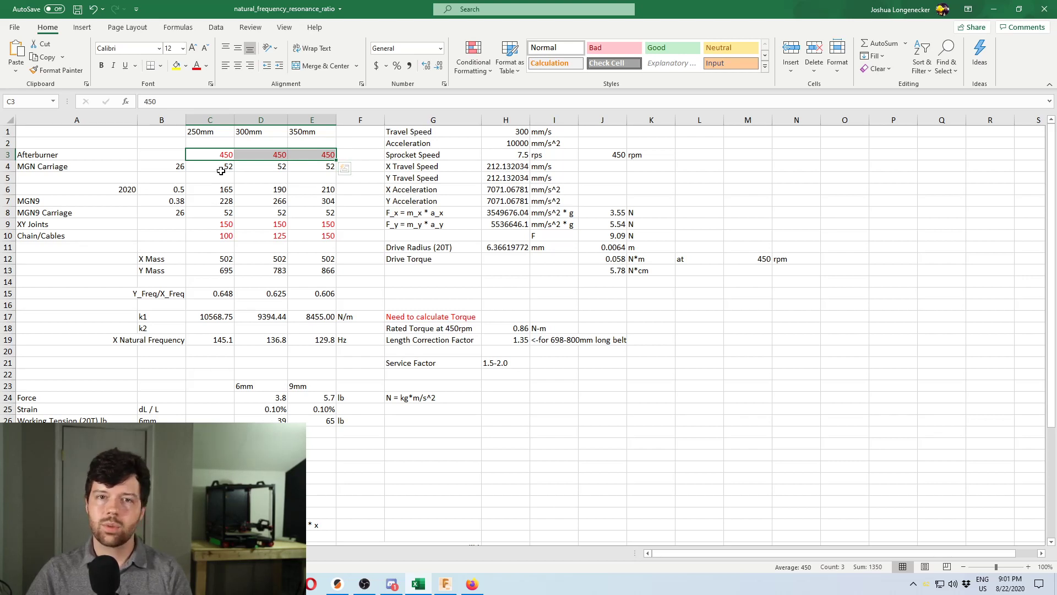
pyautogui.click(64, 167)
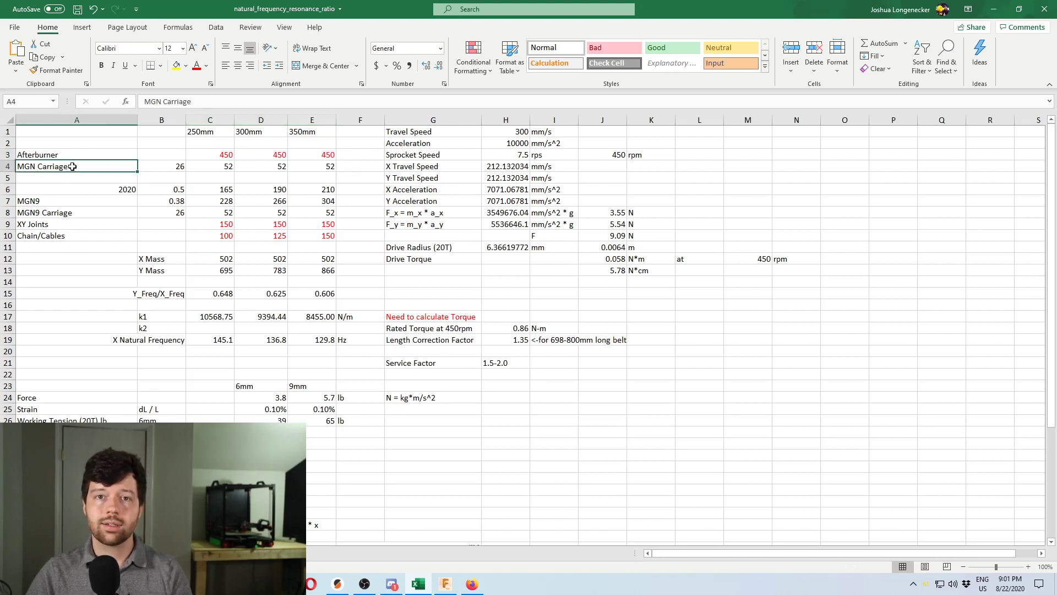
pyautogui.click(153, 167)
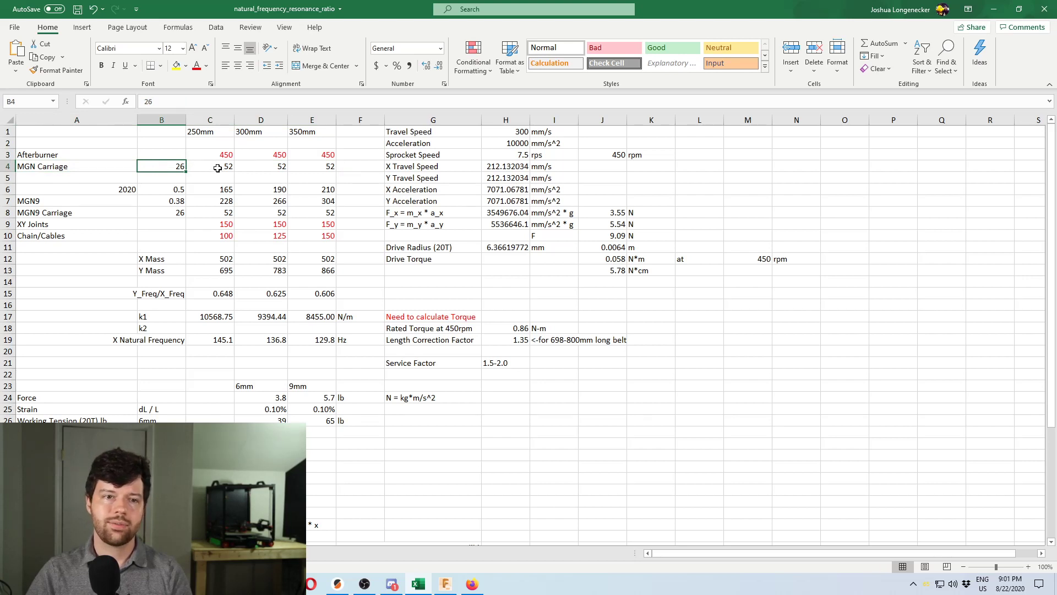
pyautogui.moveTo(219, 167); pyautogui.dragTo(314, 153)
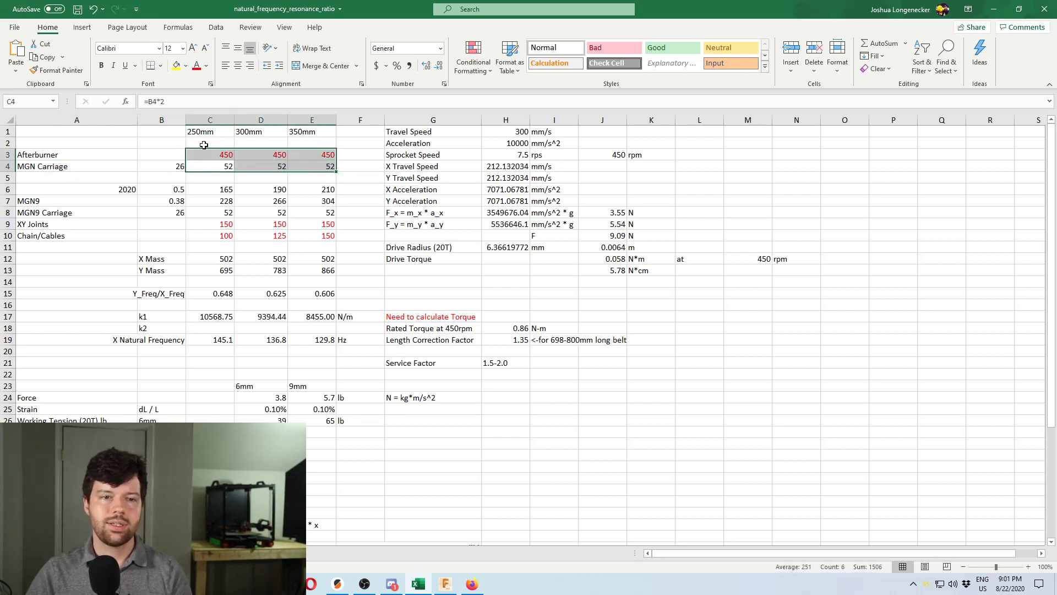
pyautogui.moveTo(216, 259); pyautogui.dragTo(335, 260)
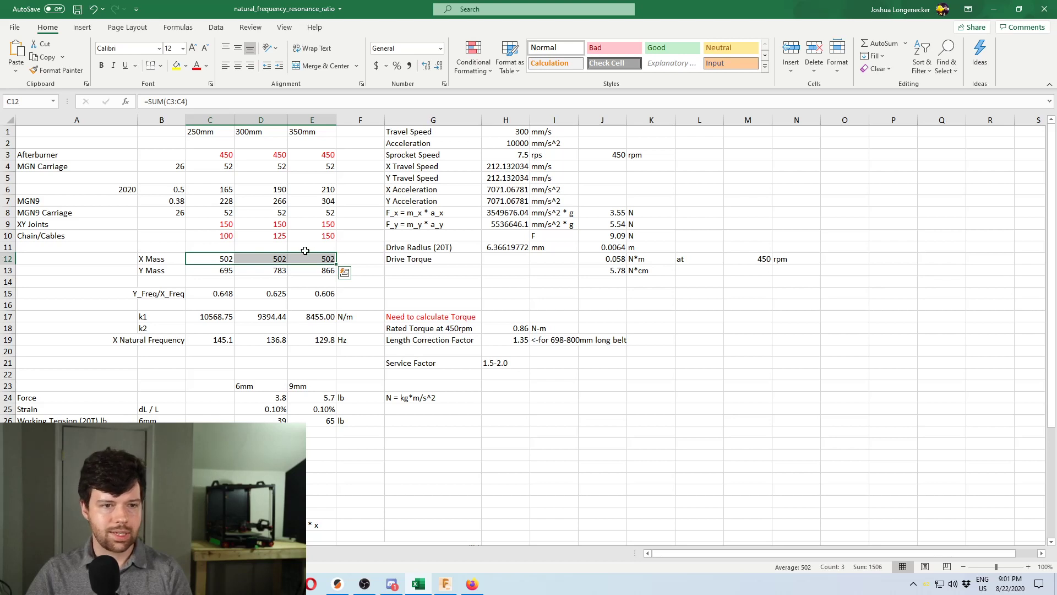
pyautogui.click(105, 188)
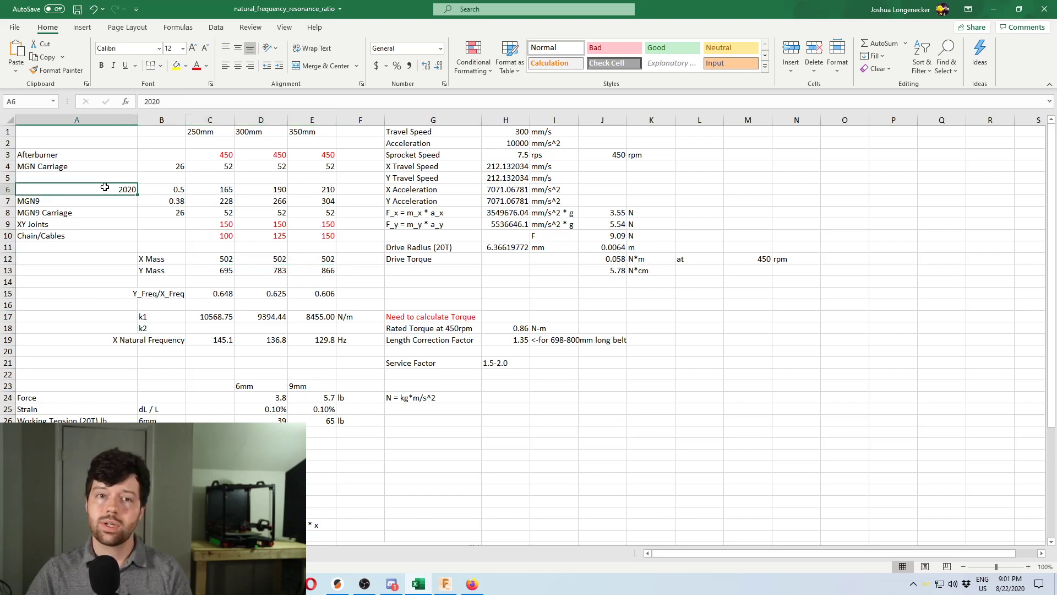
pyautogui.click(152, 190)
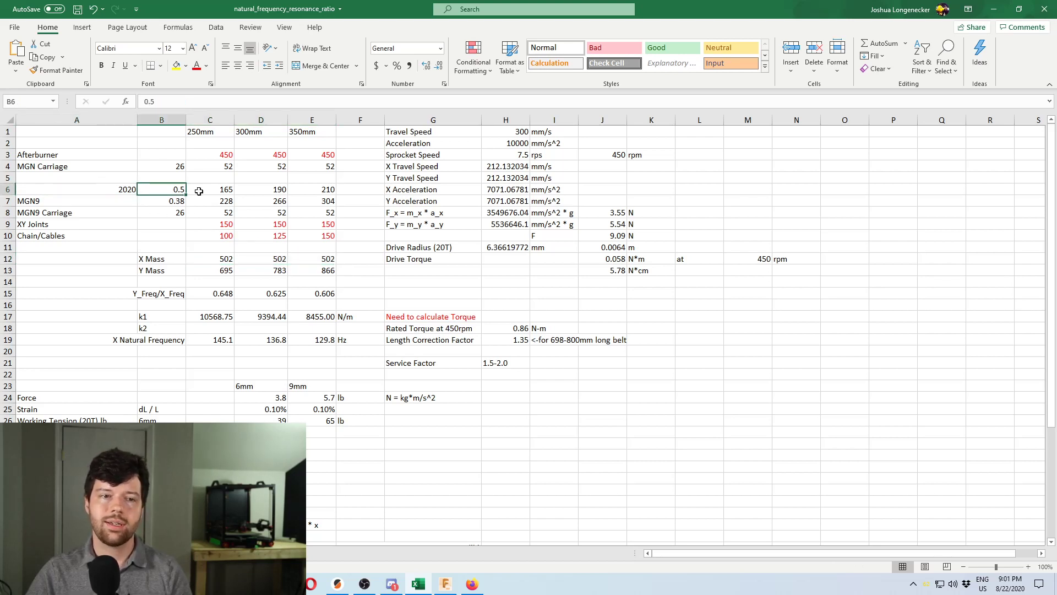
pyautogui.click(199, 191)
pyautogui.click(160, 192)
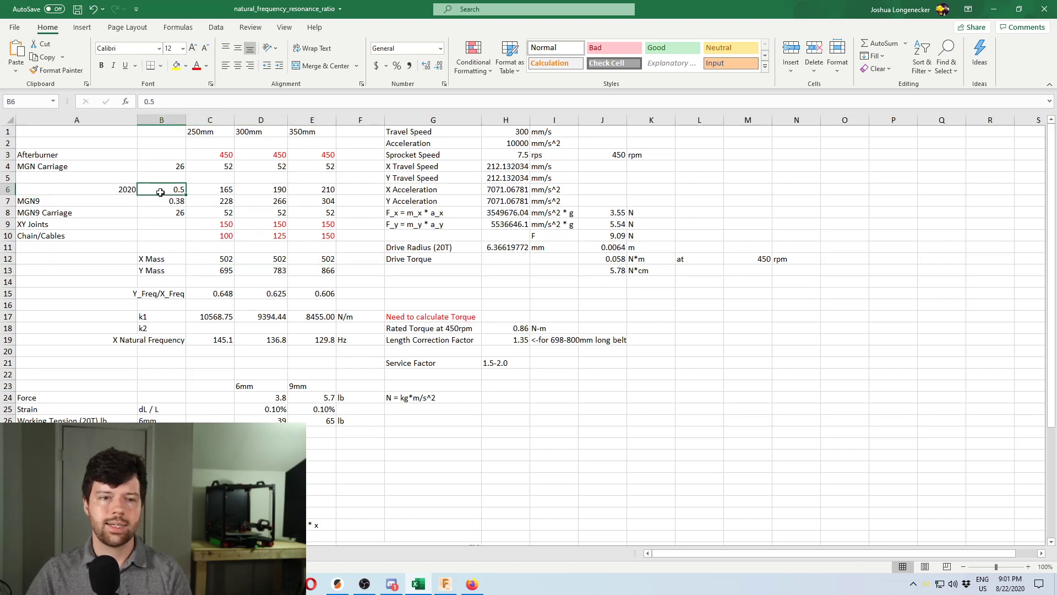
pyautogui.moveTo(210, 189); pyautogui.dragTo(300, 190)
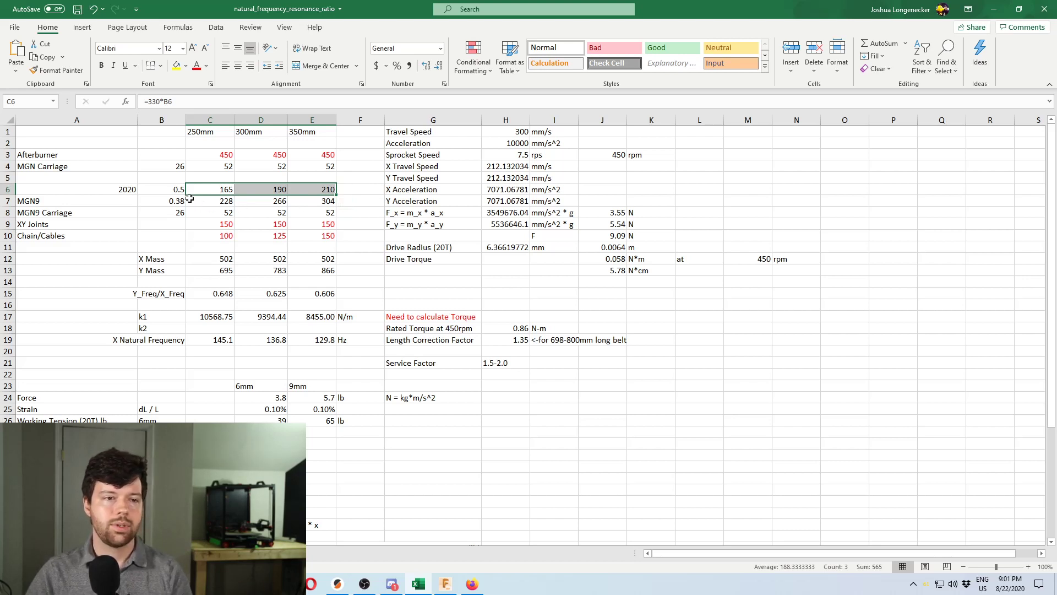
pyautogui.moveTo(190, 202); pyautogui.dragTo(316, 203)
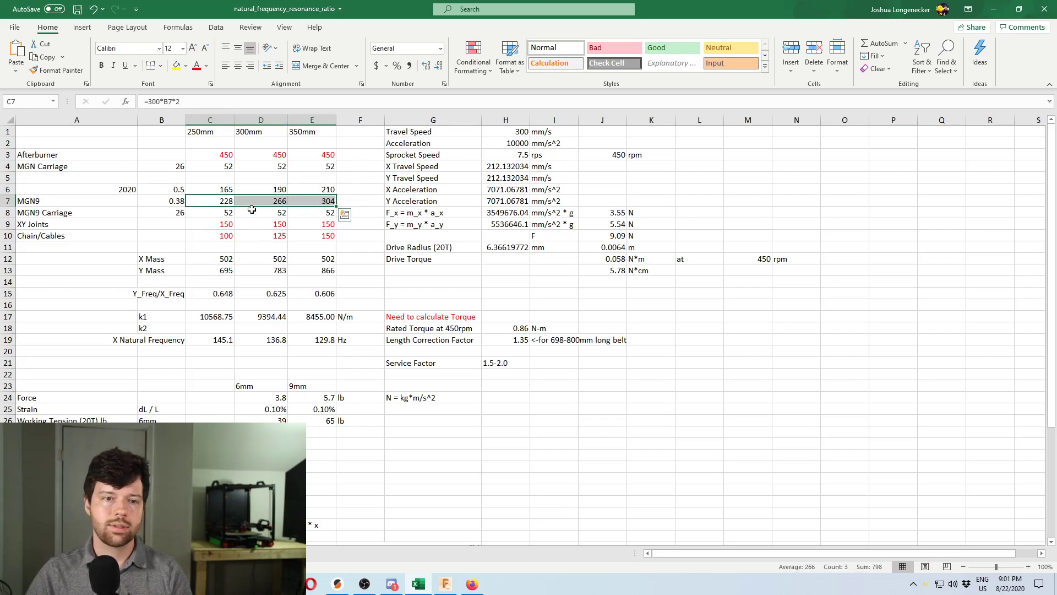
pyautogui.click(177, 201)
pyautogui.click(215, 203)
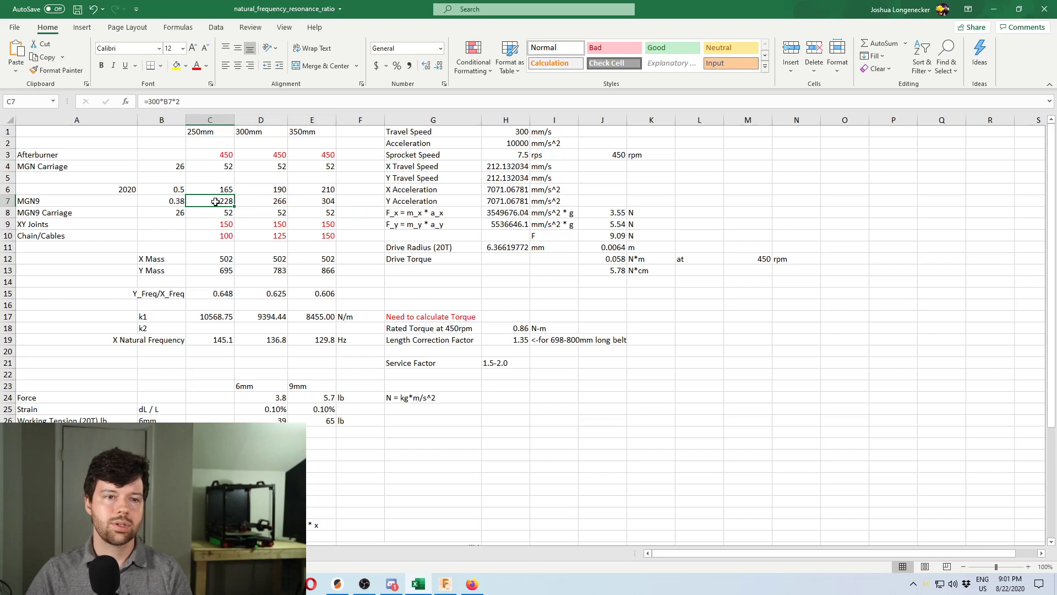
pyautogui.click(178, 202)
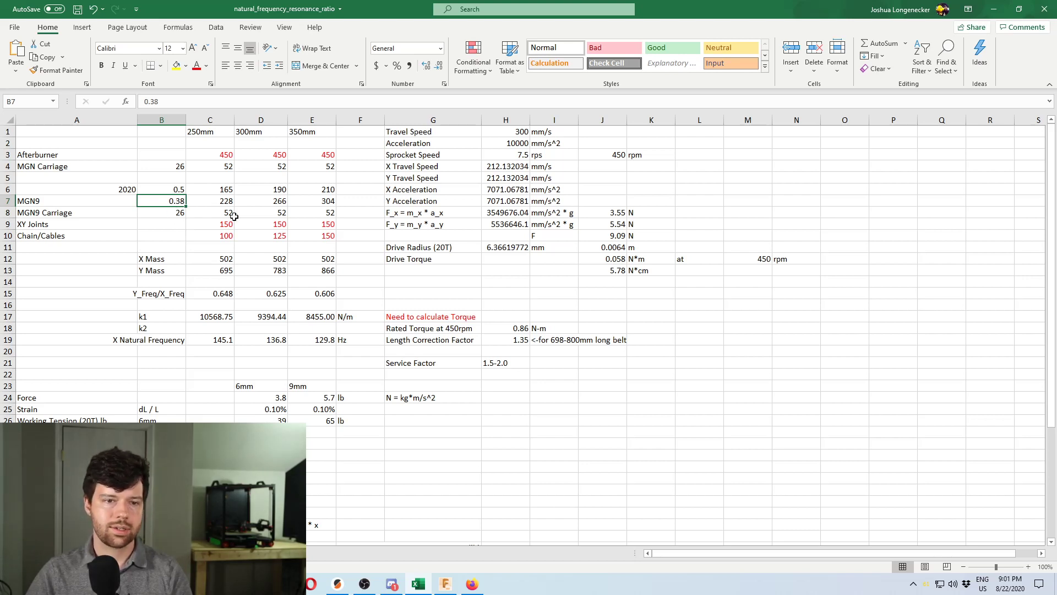
pyautogui.moveTo(208, 213); pyautogui.dragTo(311, 215)
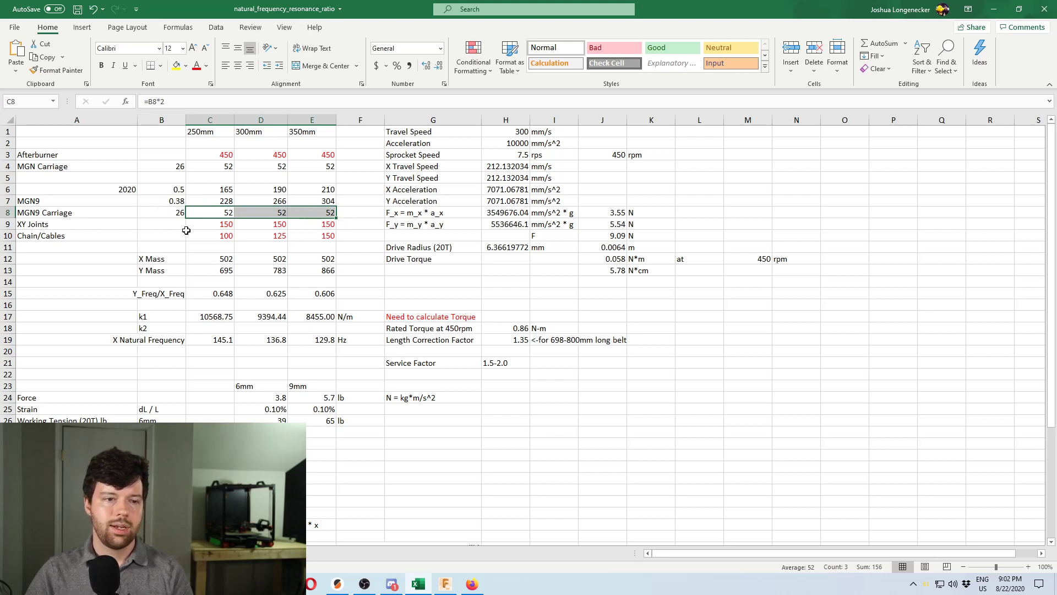
pyautogui.moveTo(189, 226); pyautogui.dragTo(318, 224)
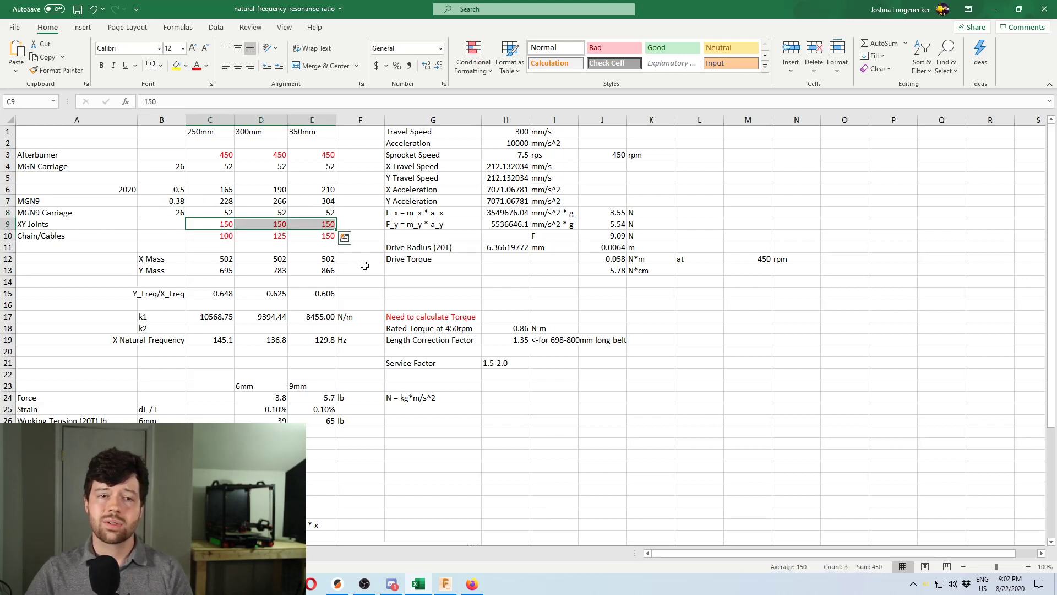
pyautogui.moveTo(212, 235); pyautogui.dragTo(317, 235)
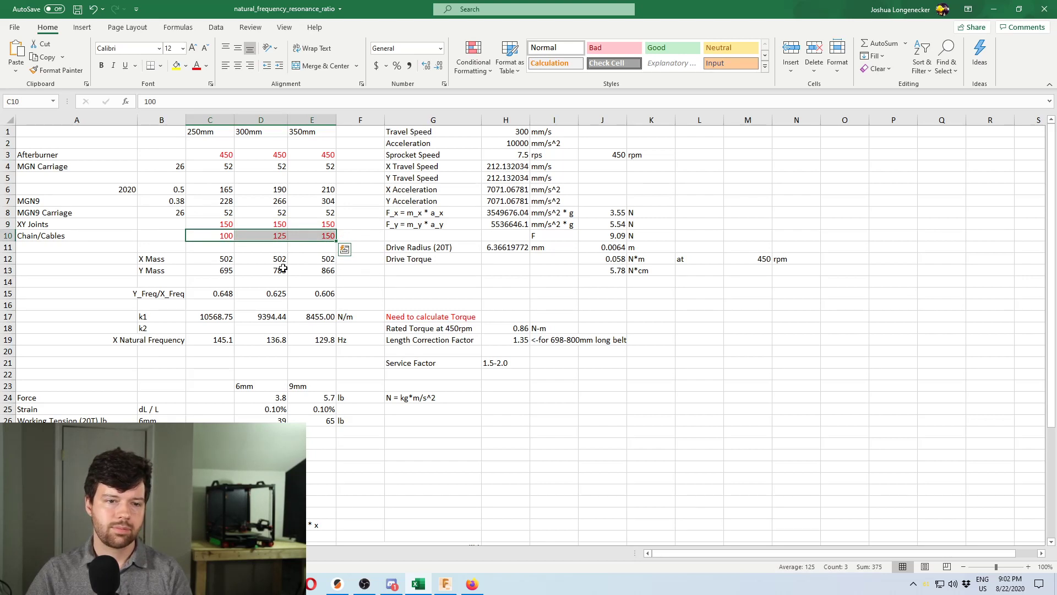
pyautogui.moveTo(220, 259); pyautogui.dragTo(313, 260)
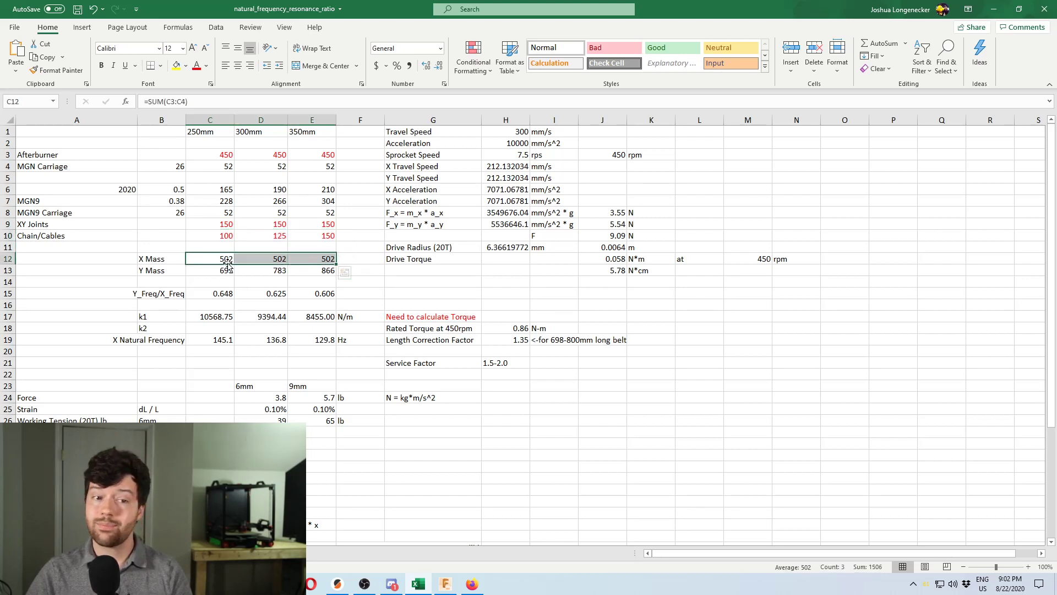
# Step: Review the Y Mass sum formulas in row 13 and the 250mm X Mass total
pyautogui.moveTo(218, 270); pyautogui.dragTo(328, 272)
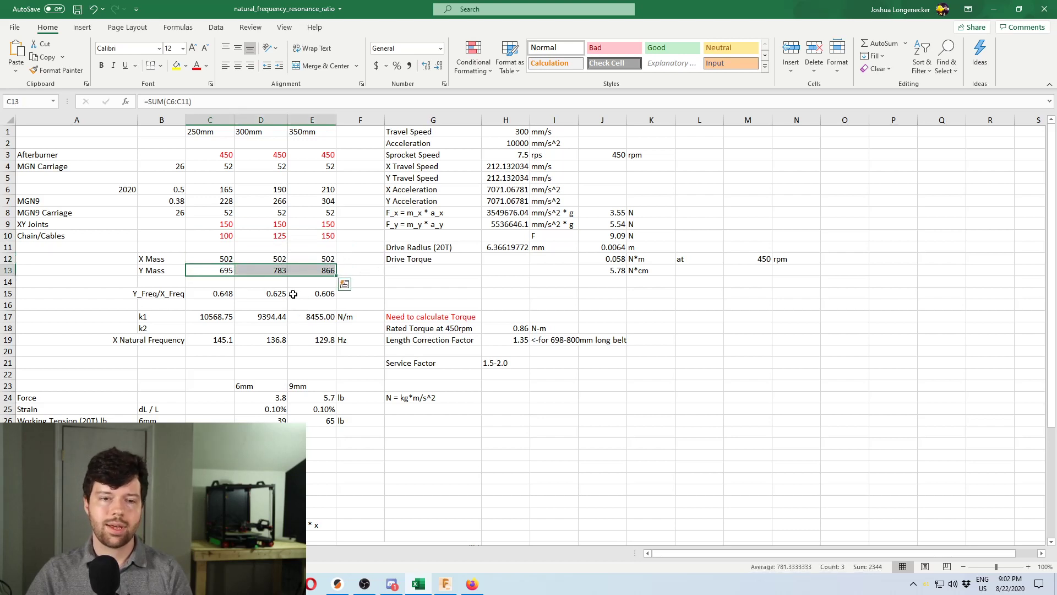
pyautogui.click(215, 270)
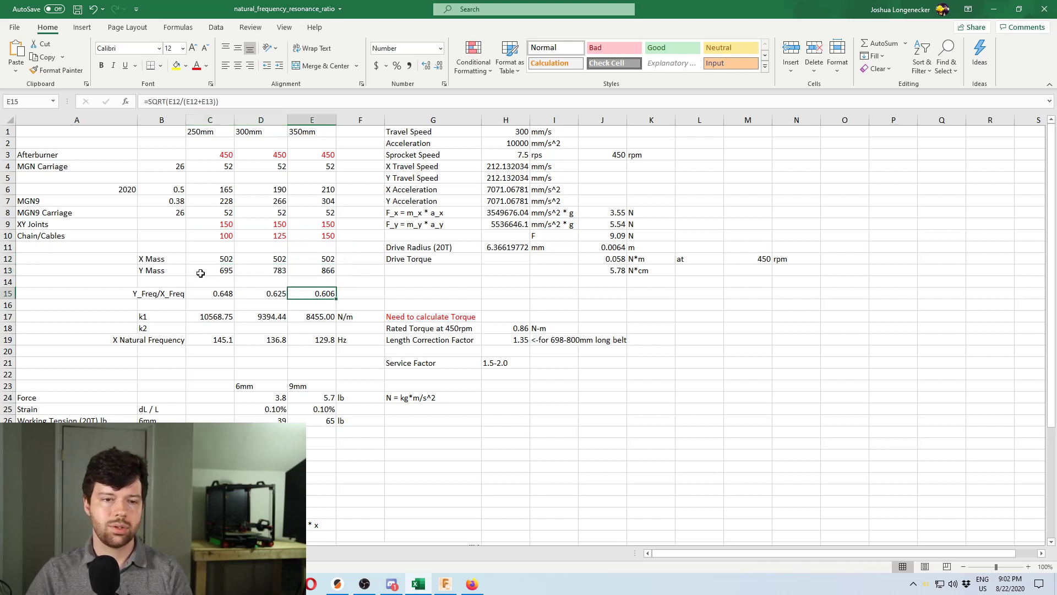
pyautogui.click(205, 101)
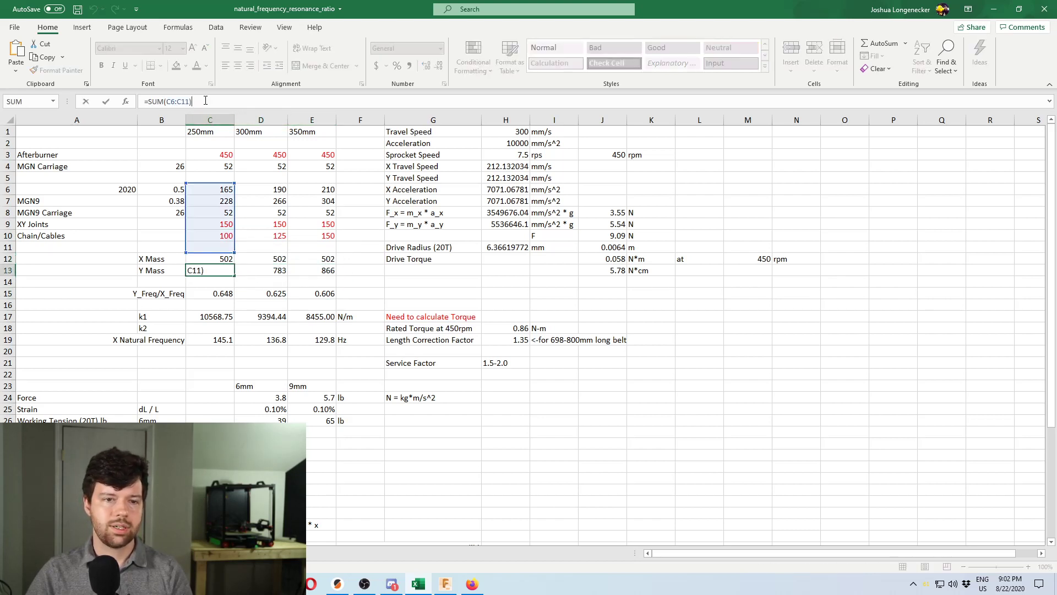
pyautogui.press('Return')
pyautogui.click(167, 272)
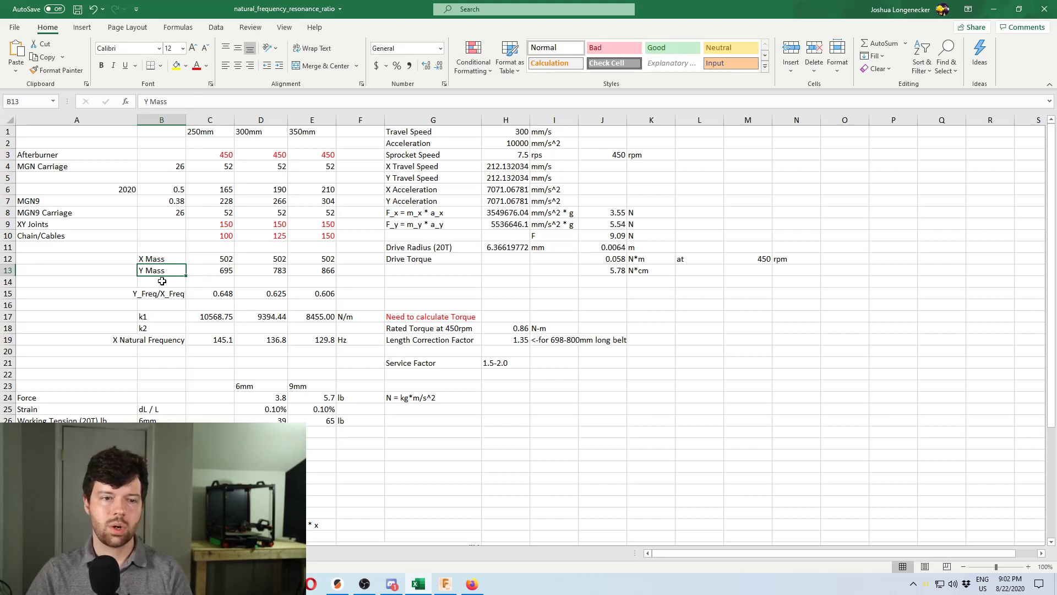
pyautogui.click(228, 273)
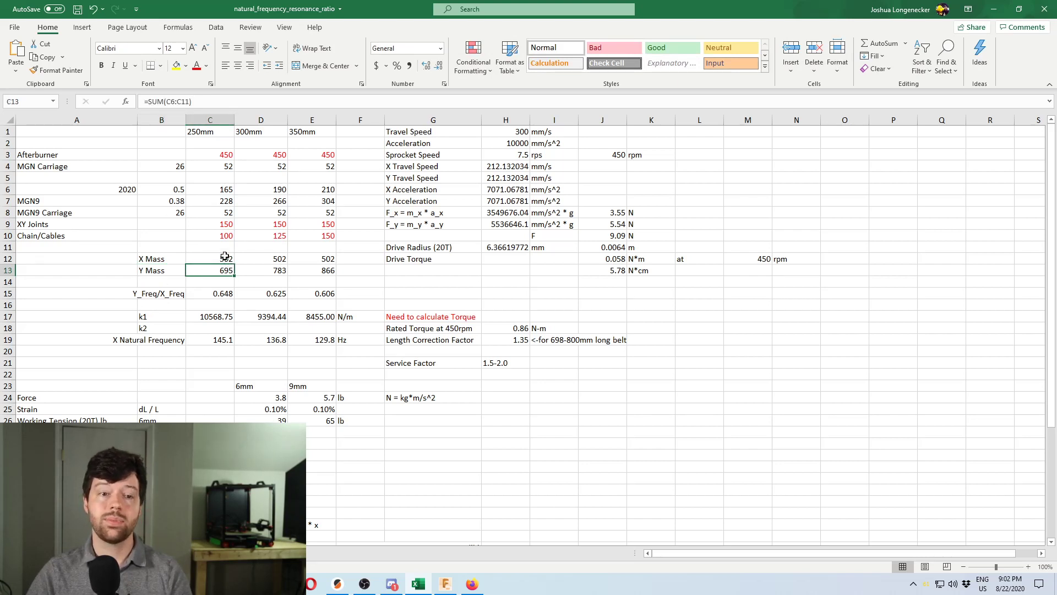
pyautogui.click(226, 256)
pyautogui.click(222, 273)
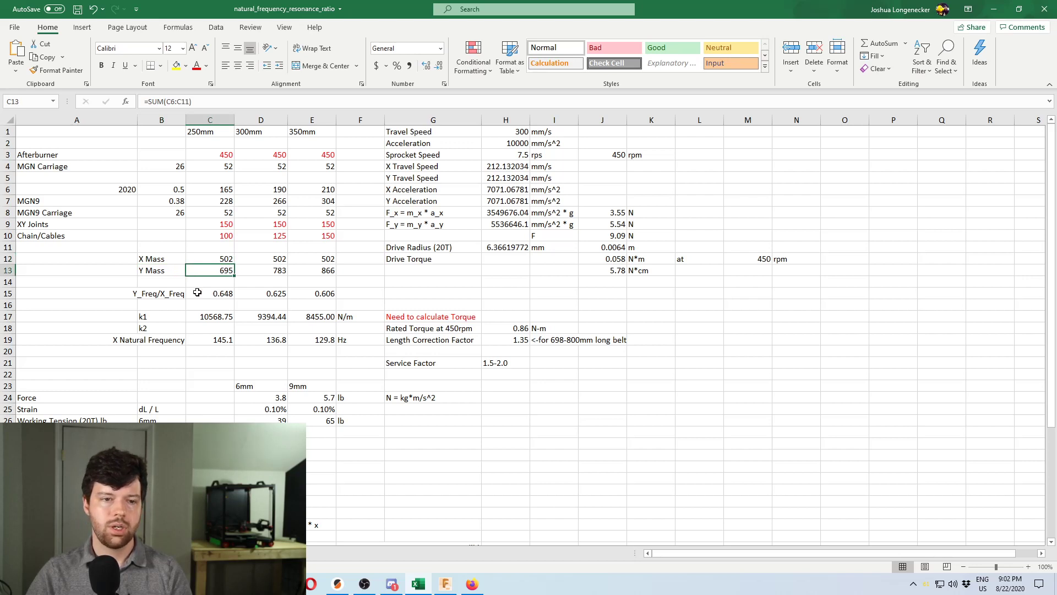
# Step: Enter =SQRT(C12/(C12+C13)) in C15 and fill it to E15, giving 0.648, 0.625, 0.606
pyautogui.click(217, 293)
pyautogui.click(190, 101)
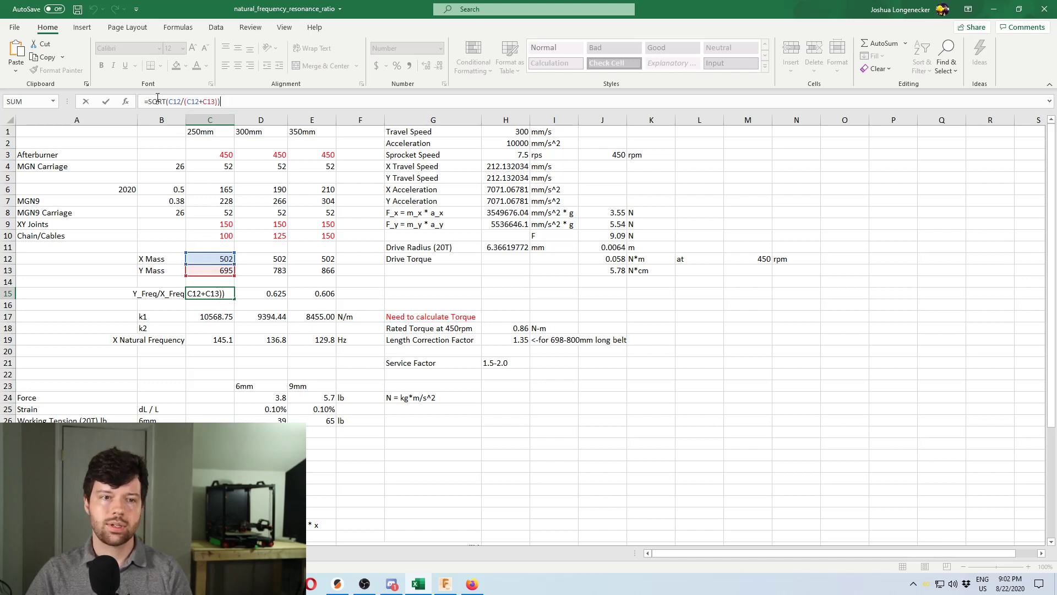
pyautogui.hotkey('ctrl', 'Return')
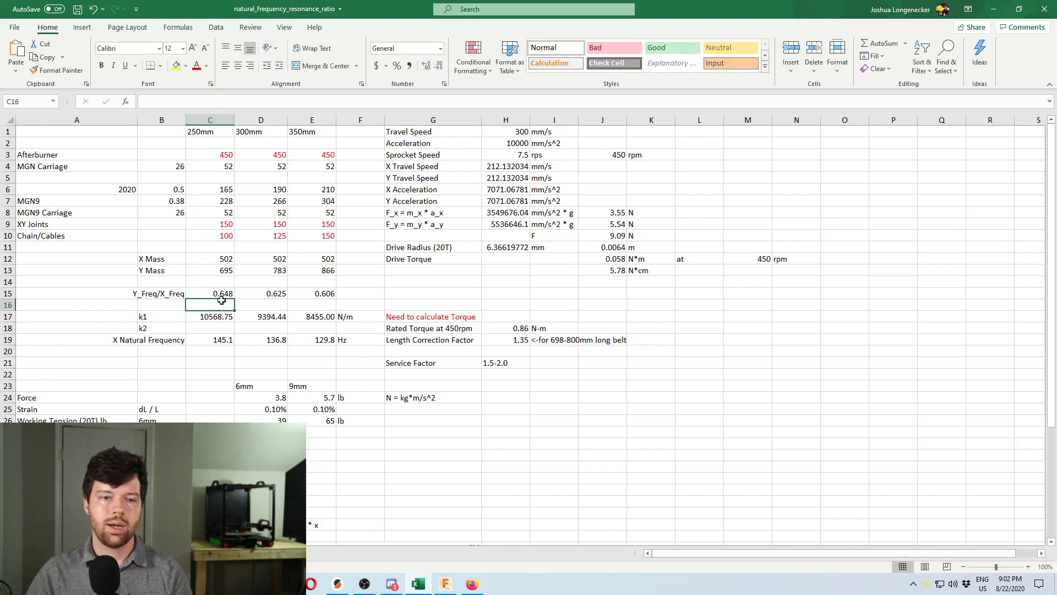
pyautogui.moveTo(235, 299); pyautogui.dragTo(332, 299)
pyautogui.click(405, 300)
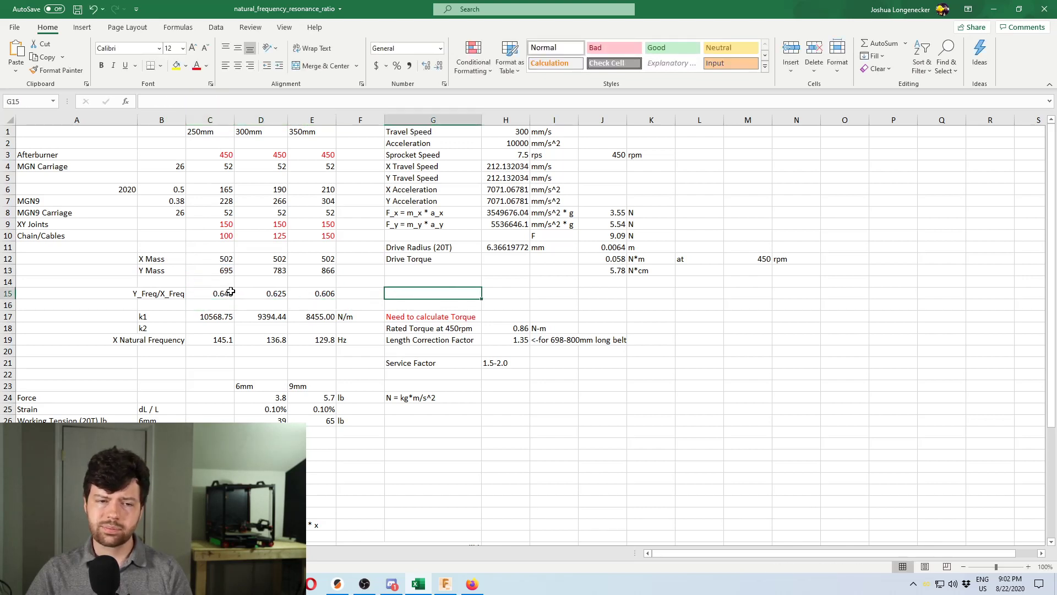
pyautogui.moveTo(223, 293); pyautogui.dragTo(331, 293)
pyautogui.click(368, 295)
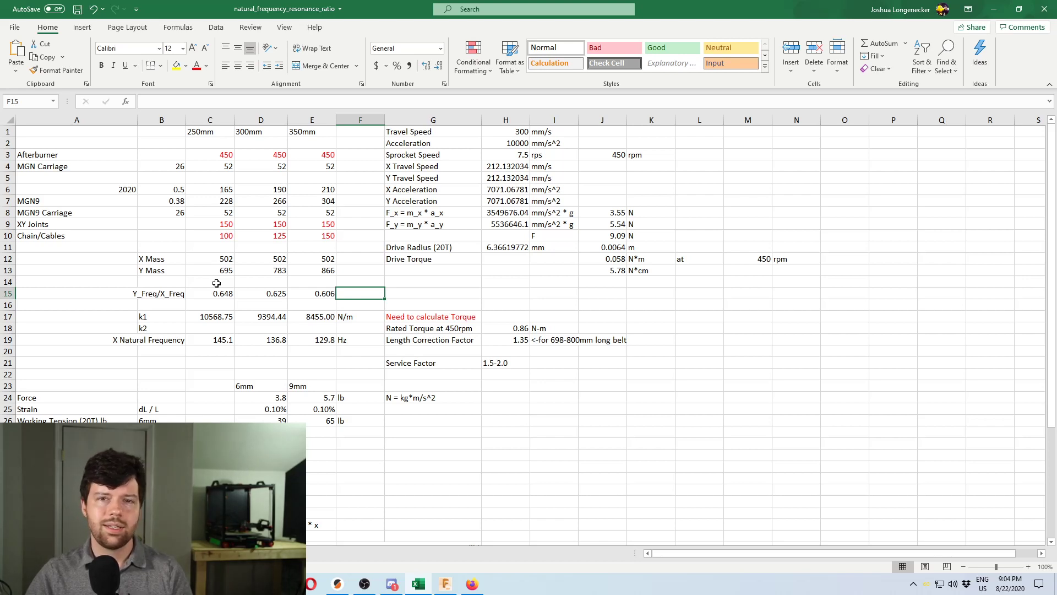
pyautogui.moveTo(212, 292); pyautogui.dragTo(311, 293)
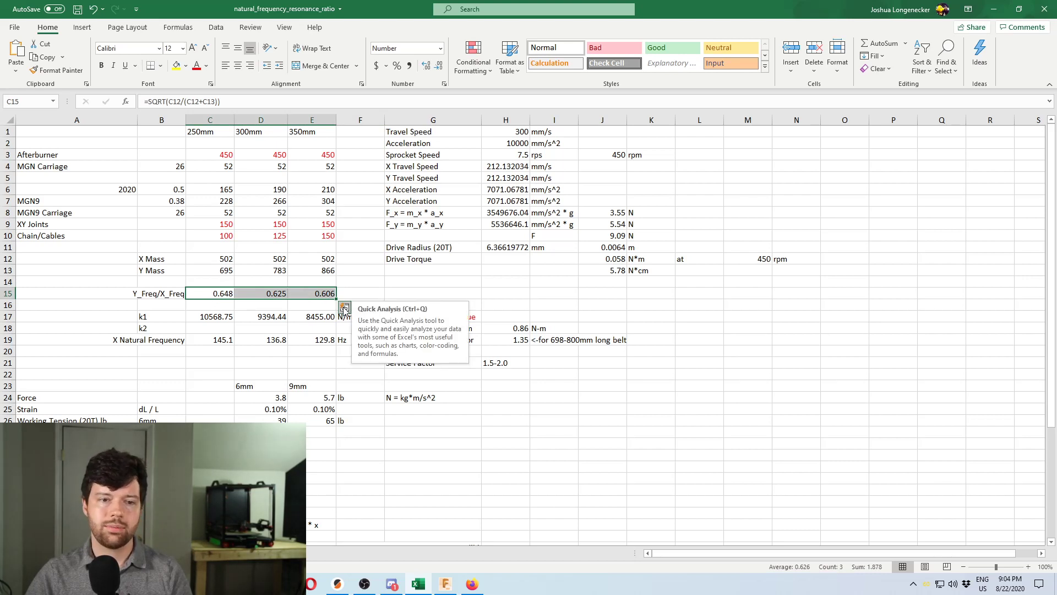
pyautogui.click(364, 290)
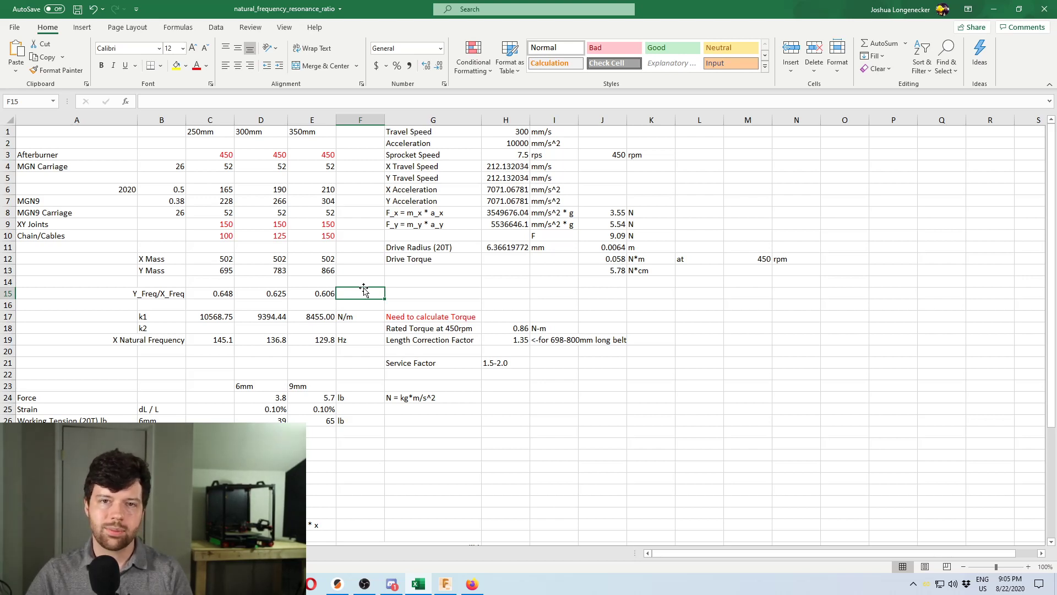
pyautogui.moveTo(218, 295); pyautogui.dragTo(316, 296)
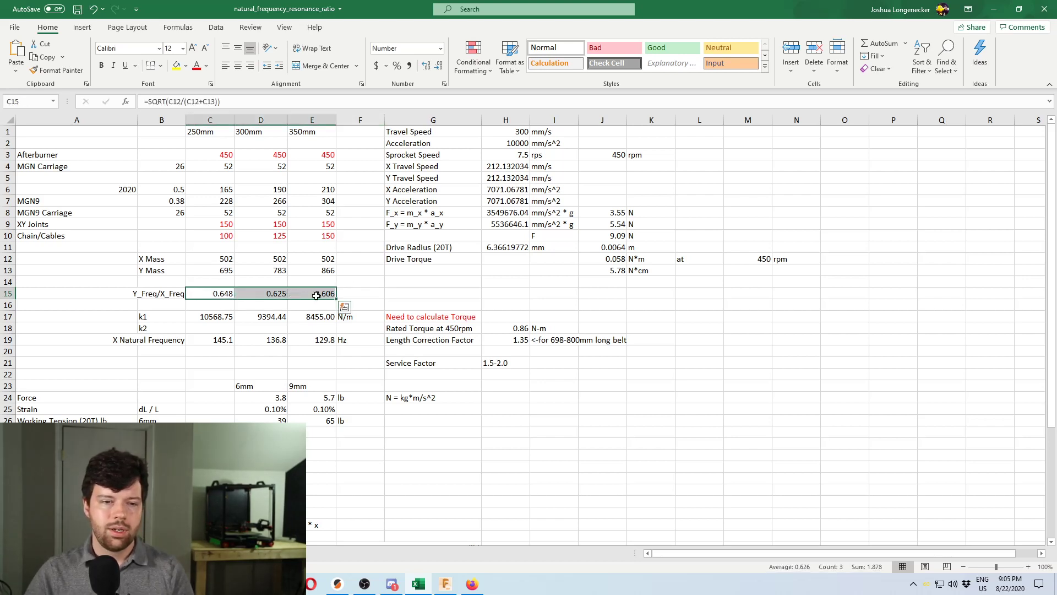
pyautogui.click(402, 284)
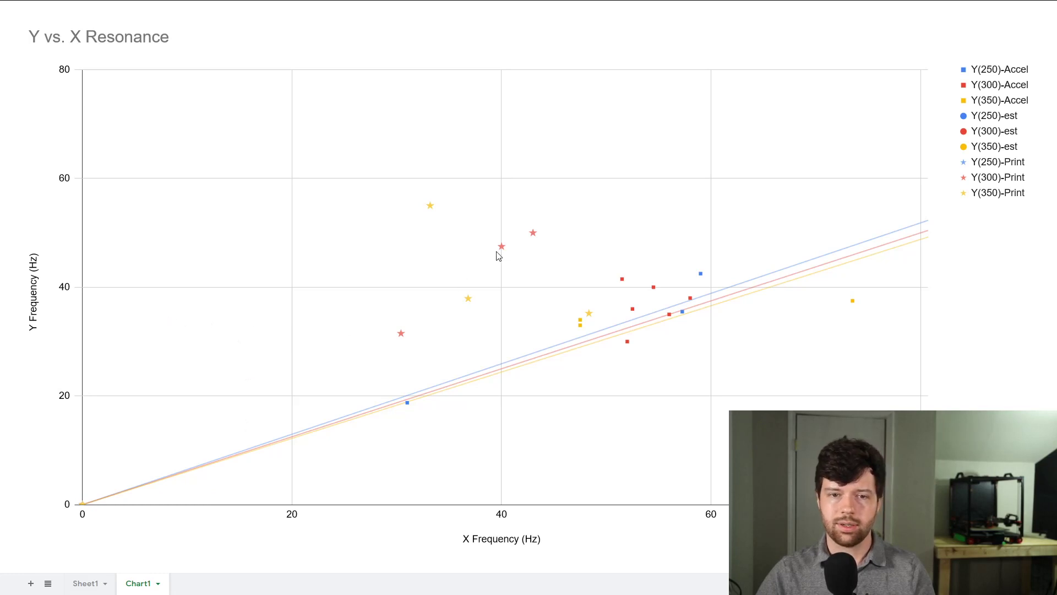
pyautogui.moveTo(500, 250)
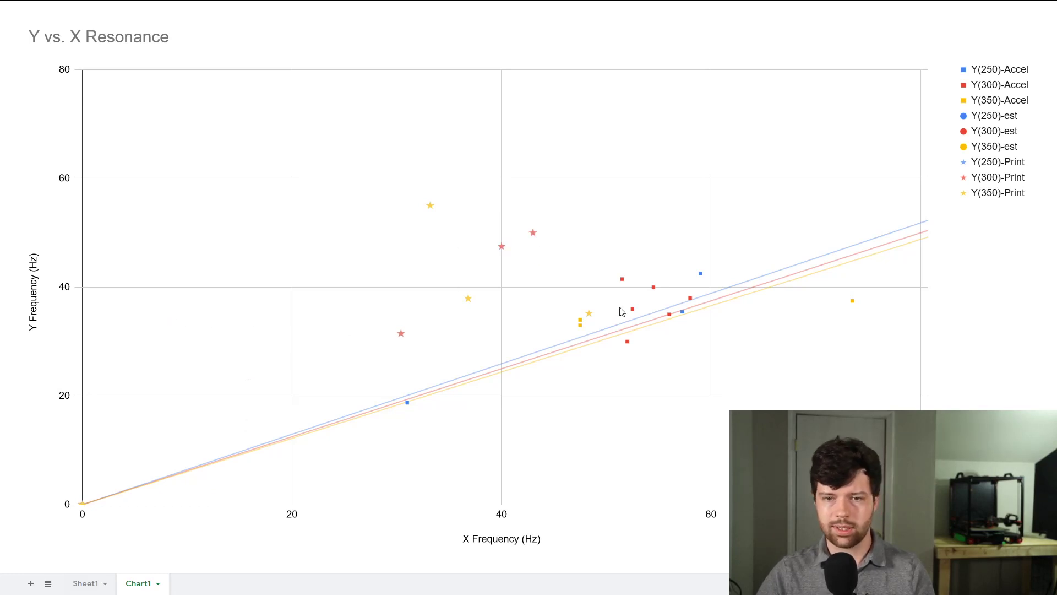